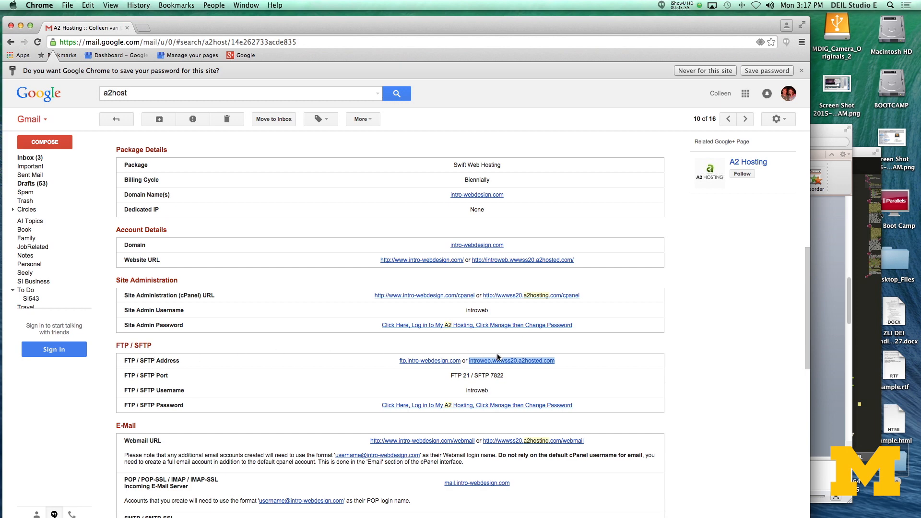
- Copy the FTP / SFTP address introweb.wwwss20.a2hosted.com from the hosting email and launch Cyberduck
right_click(522, 363)
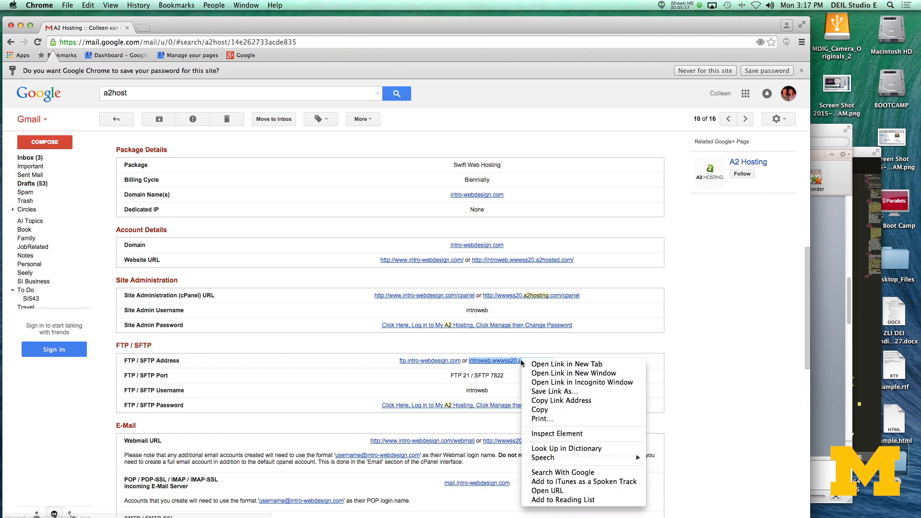
left_click(567, 411)
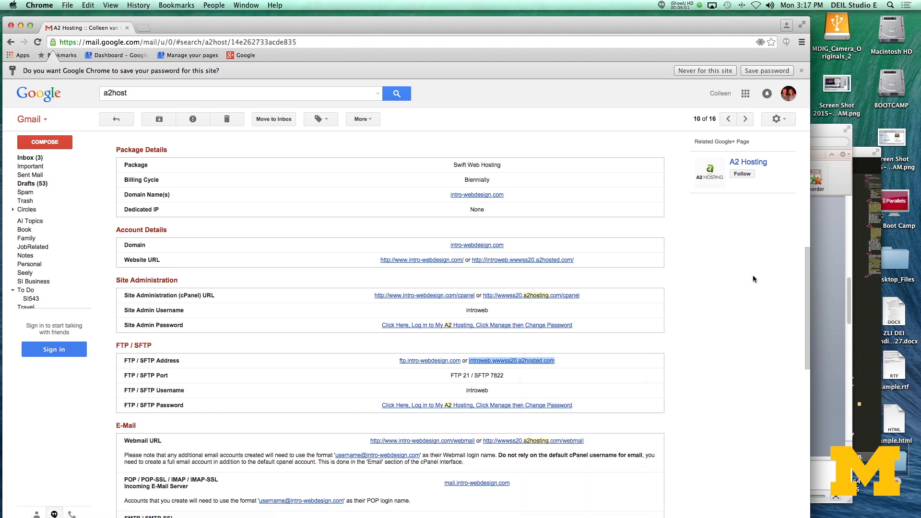
left_click(890, 5)
type("c")
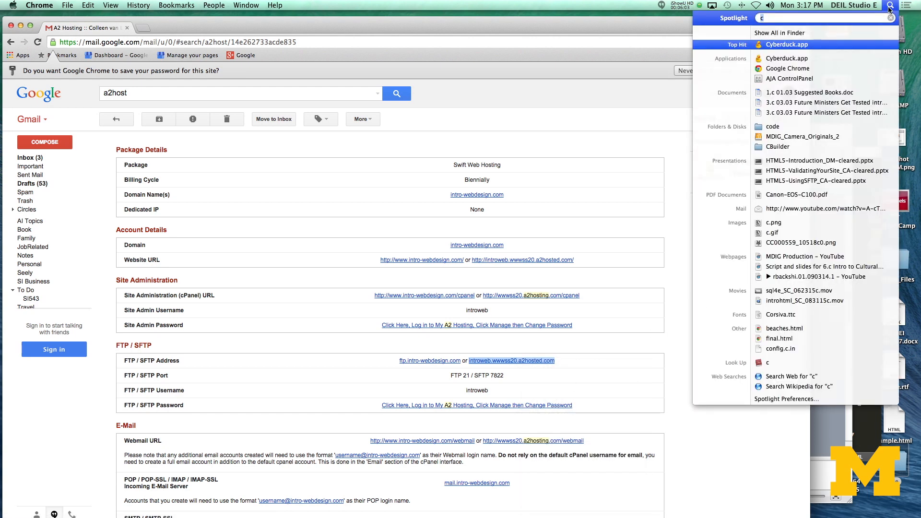
type("y")
key("Return")
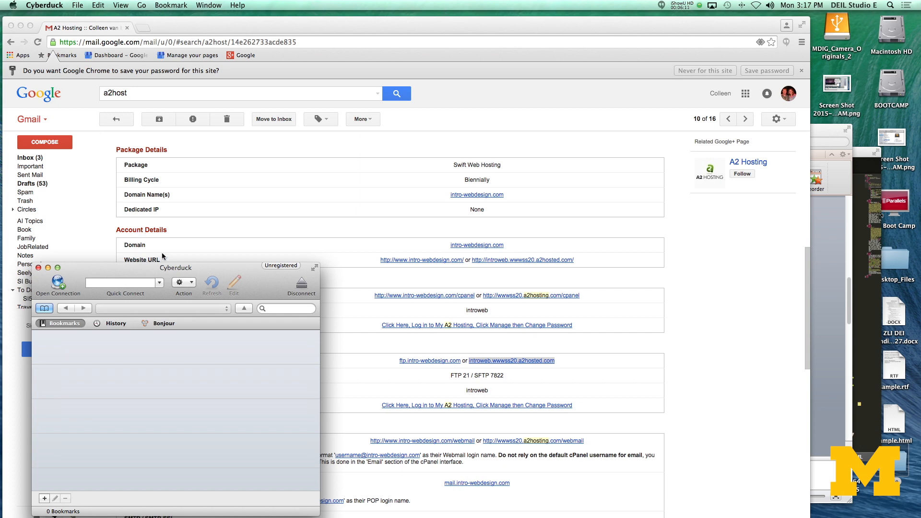
left_click_drag(175, 269, 334, 131)
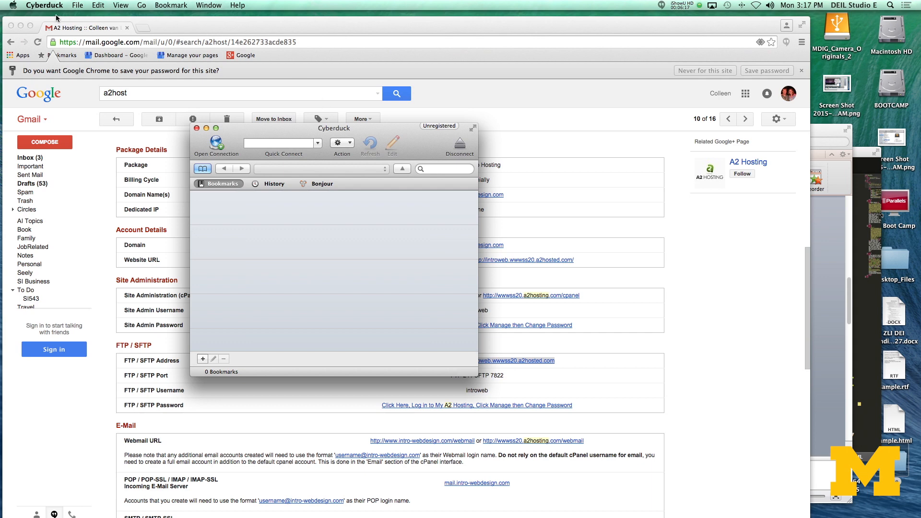
- Set up a new SFTP (SSH File Transfer Protocol) connection to the copied server address with port 8722
left_click(79, 6)
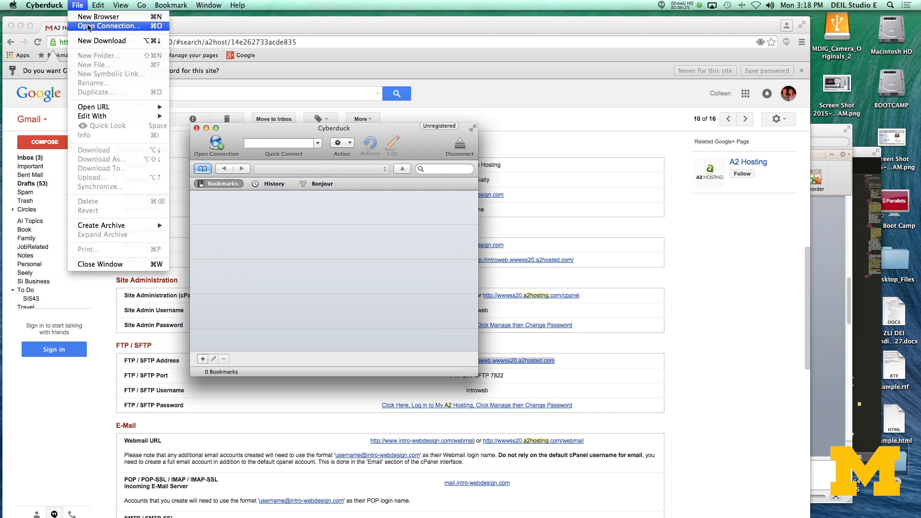
left_click(221, 145)
left_click(219, 146)
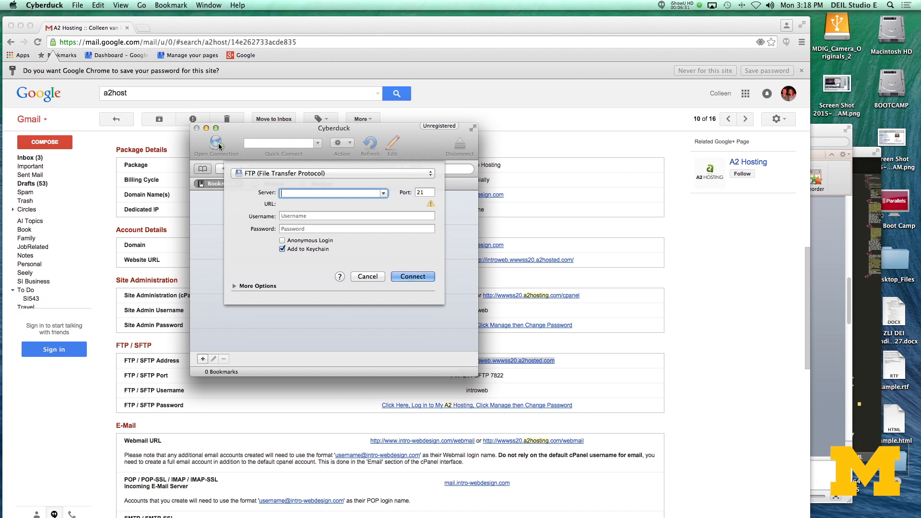
left_click(268, 178)
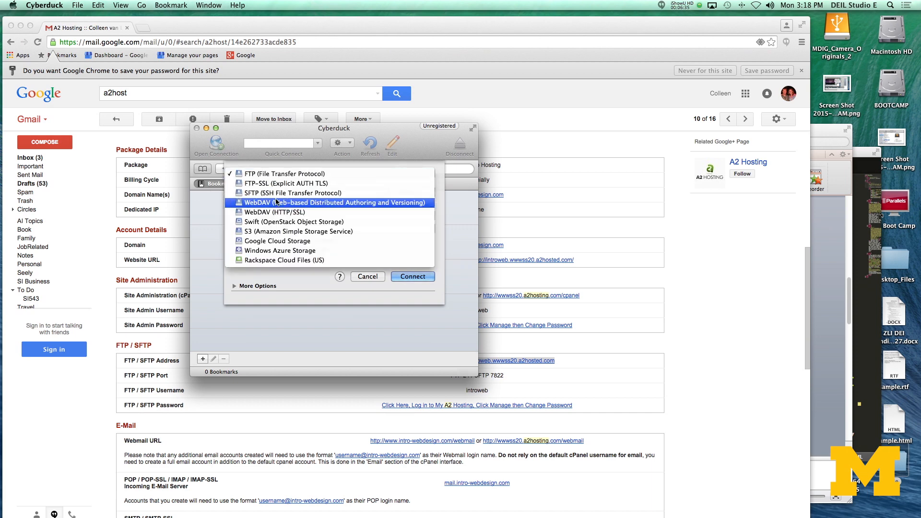
left_click(277, 193)
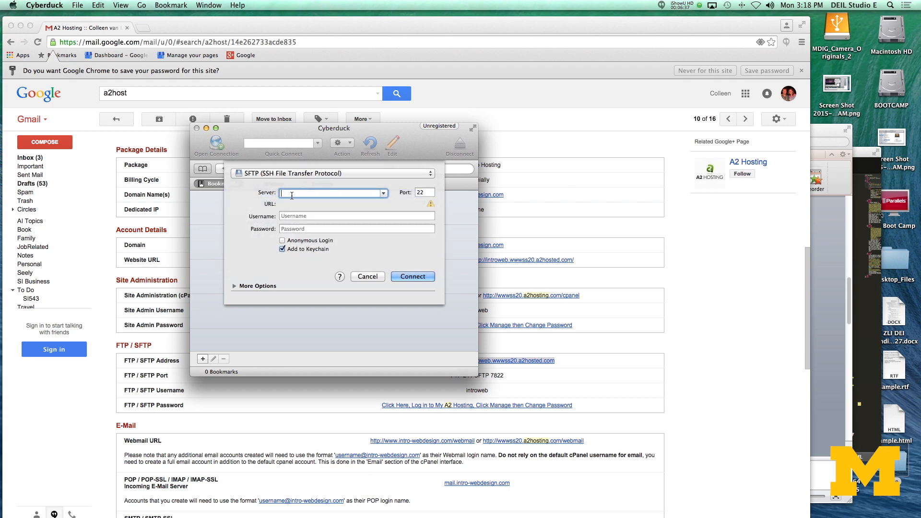
key("super+v")
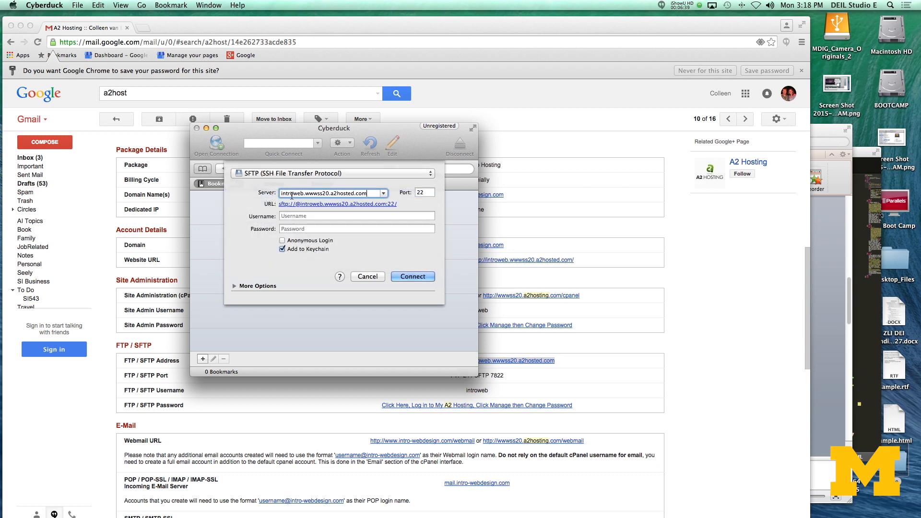
key("Tab")
type("8722")
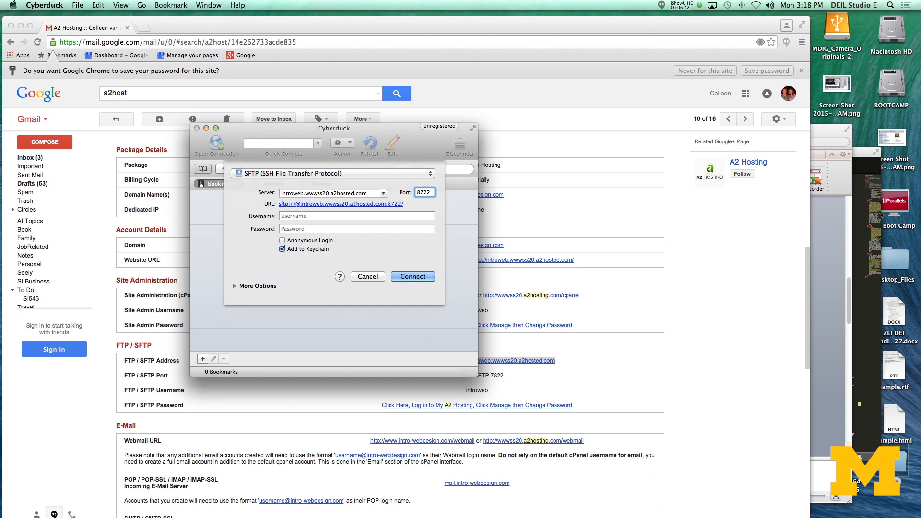
- Connect with the username introweb and the account password, and open the public_html folder on the server
key("Tab")
type("introweb")
key("Tab")
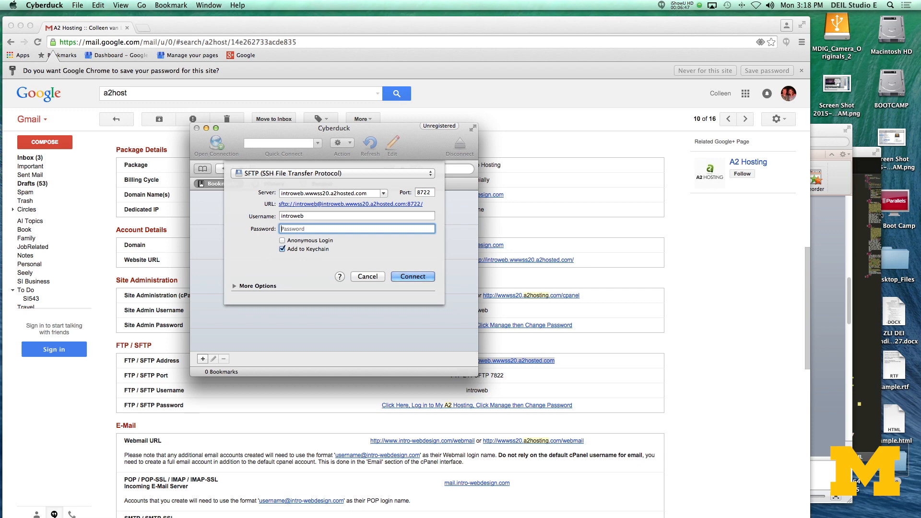
type("•")
key("Return")
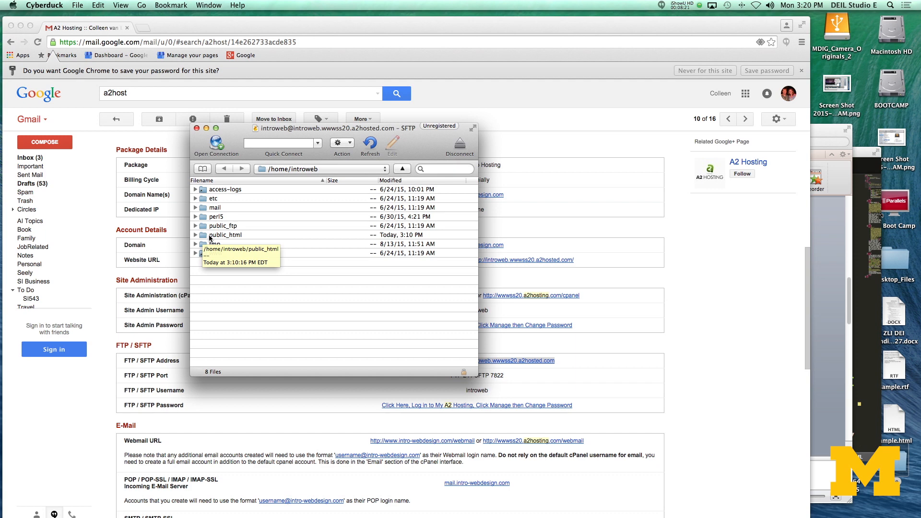
double_click(210, 235)
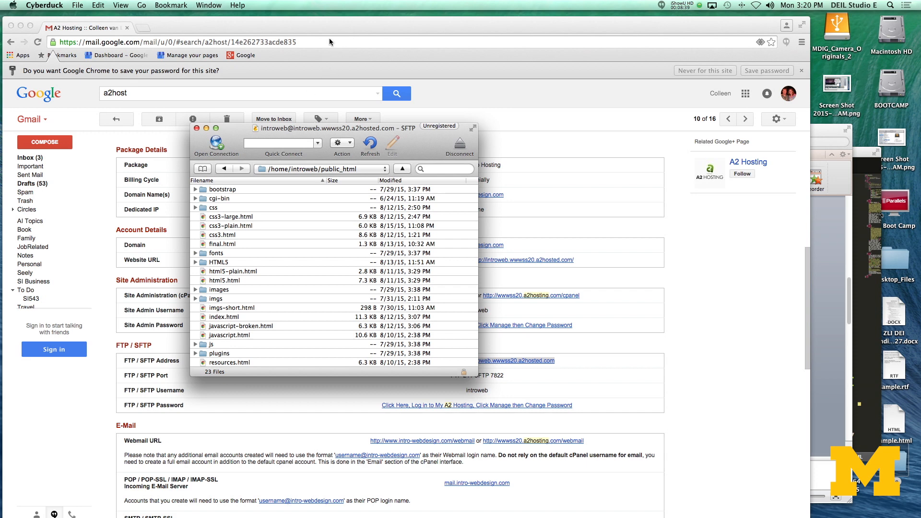
- Switch to Sublime Text and open the local beaches.html in the browser
left_click(875, 328)
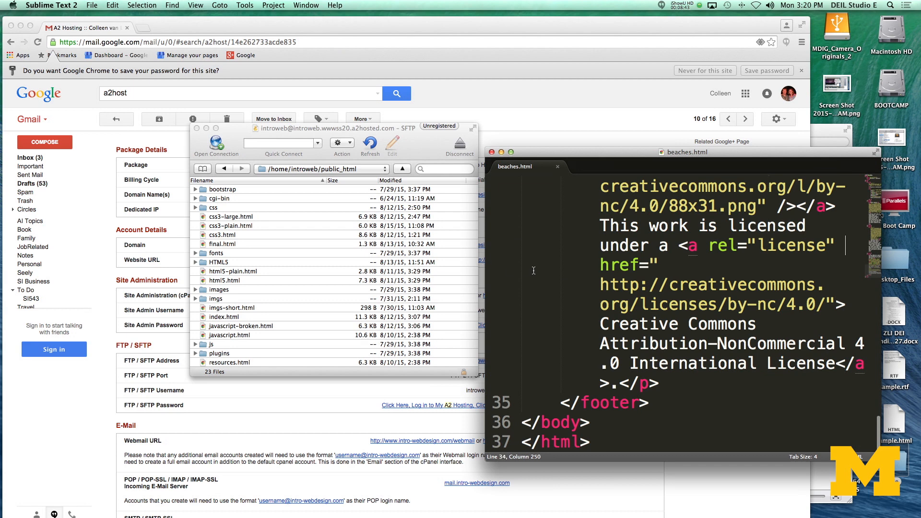
right_click(558, 271)
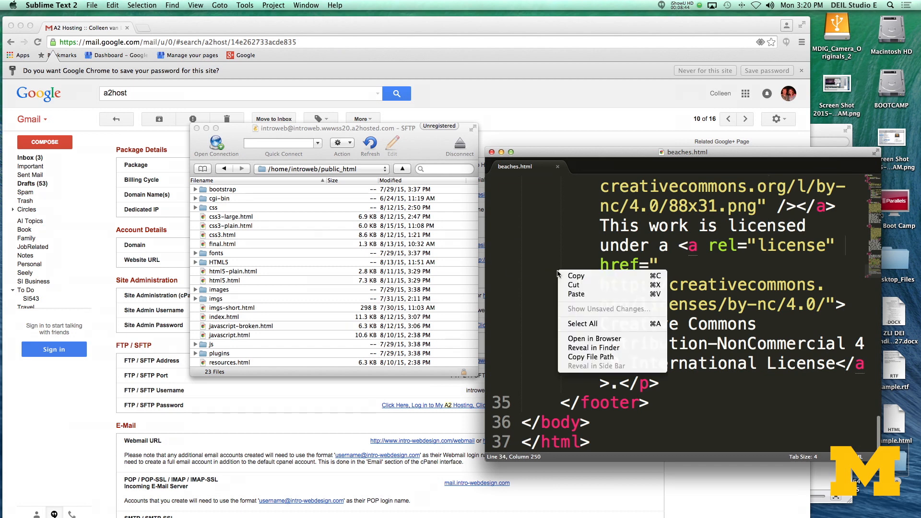
left_click(611, 342)
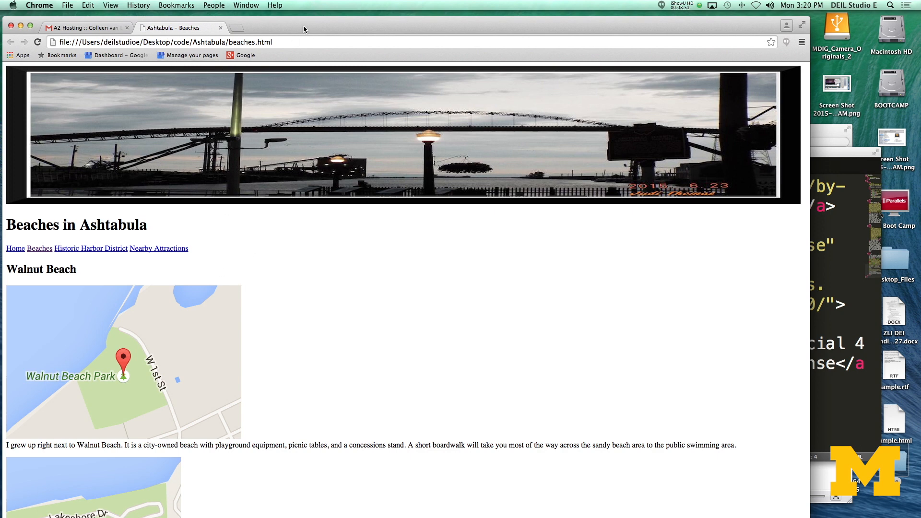
- Load intro-webdesign.com/Ashtabula/beaches.html in a new browser tab
key("super+t")
type("intro-webdesign.com")
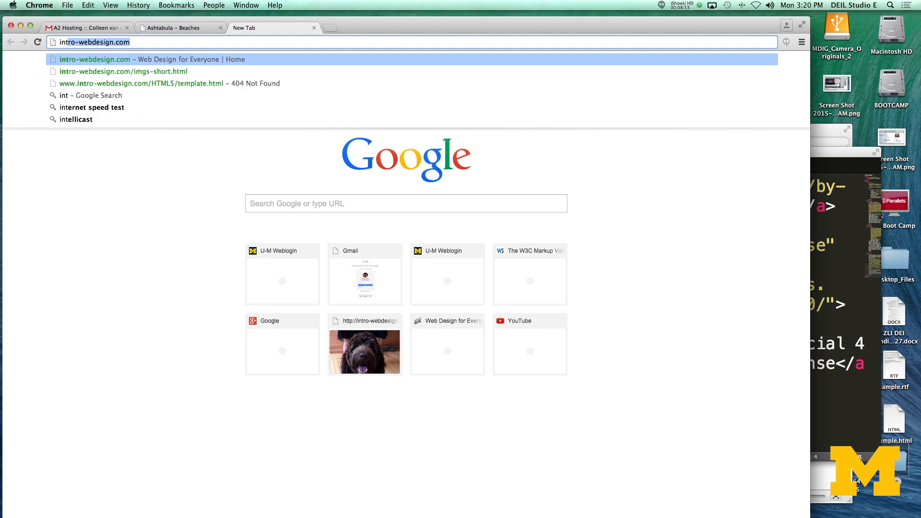
key("Right")
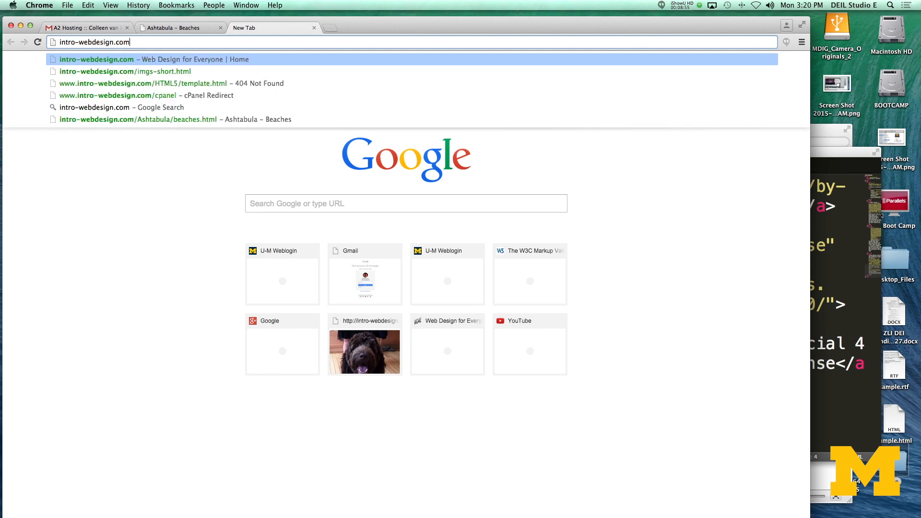
type("/Ashta")
key("Down")
key("Return")
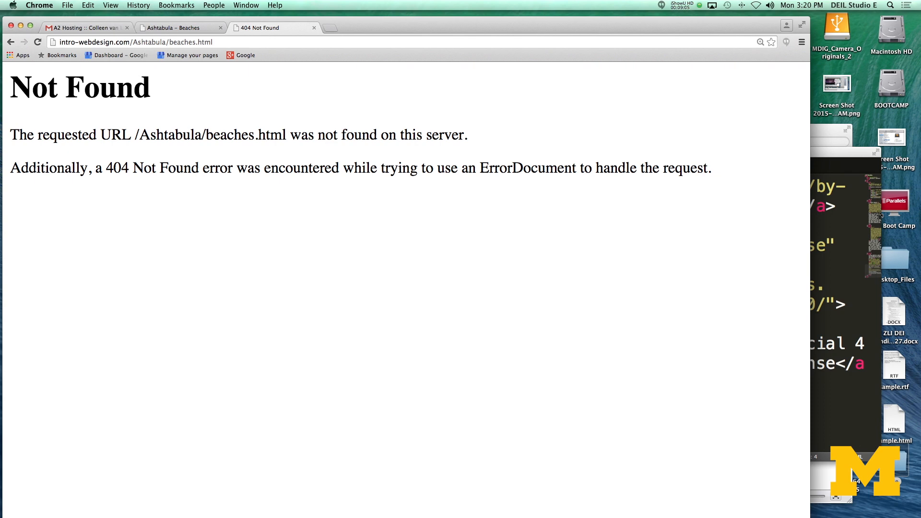
- Upload the Ashtabula folder from the desktop's code folder into public_html on the server through Cyberduck
key("super+Tab")
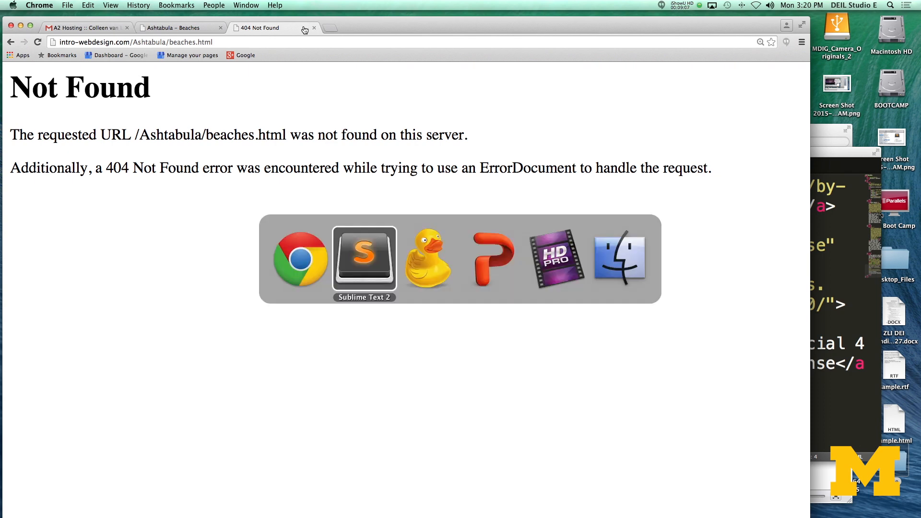
key("super+Tab")
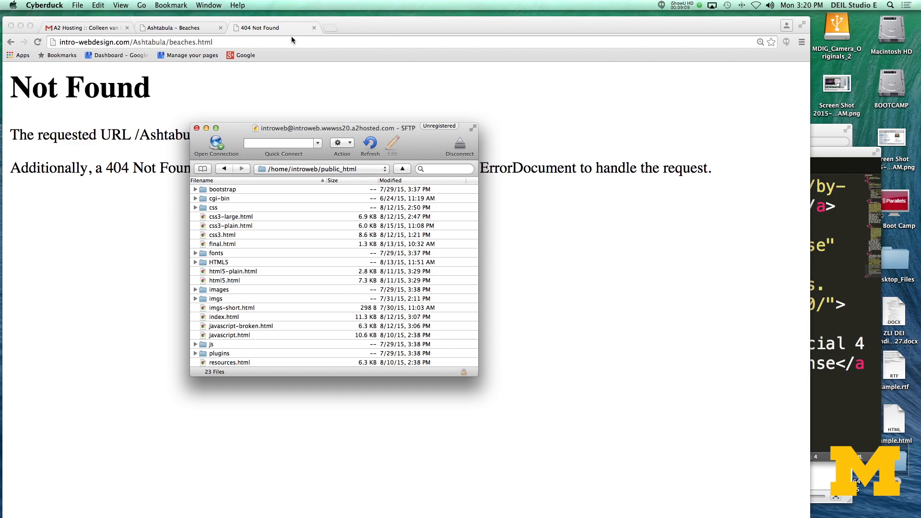
double_click(898, 464)
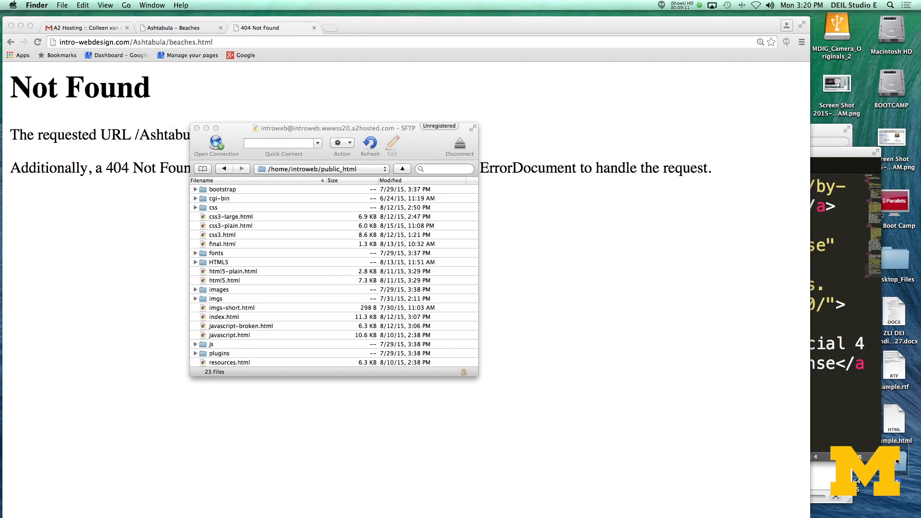
left_click(674, 200)
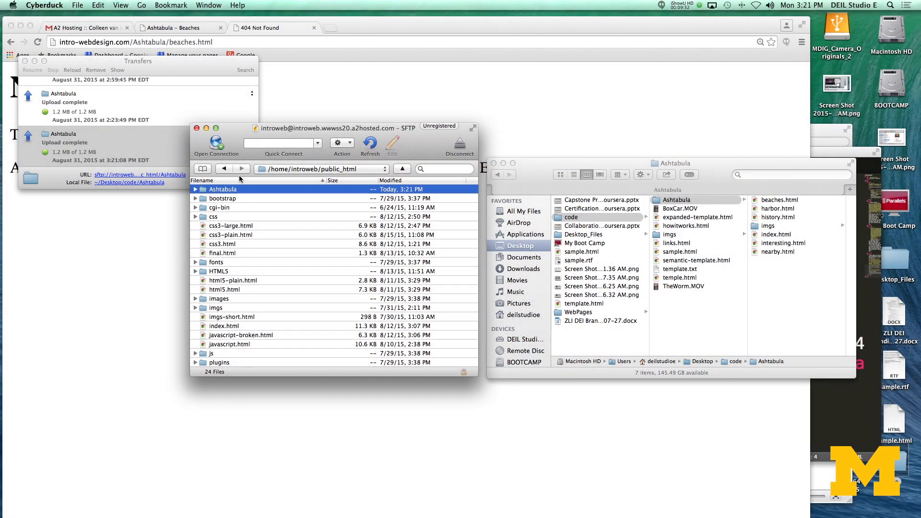
- Switch to Chrome, reload the online beaches.html page and check its content and images
left_click(253, 29)
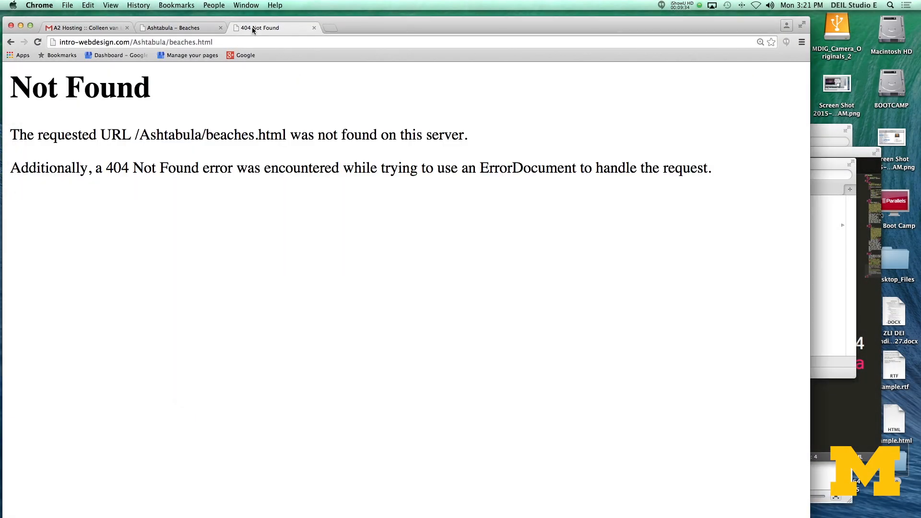
left_click(38, 42)
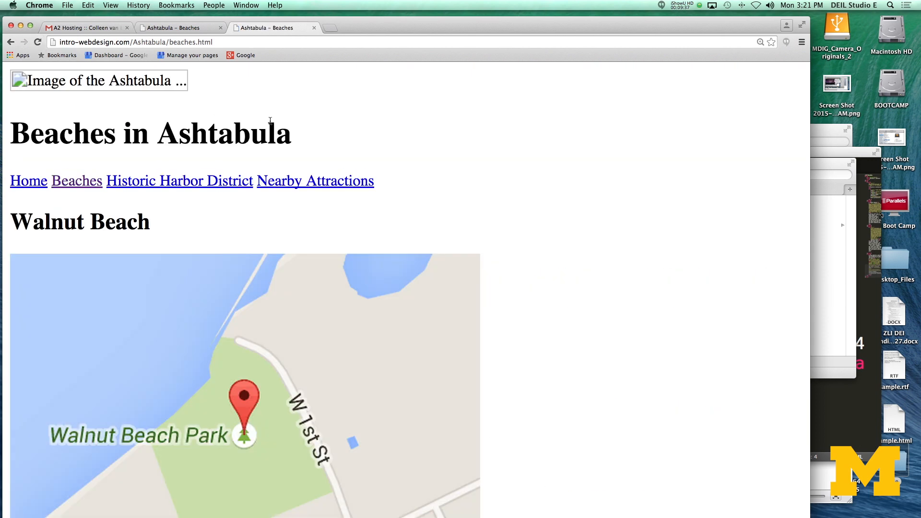
scroll(410, 287, "down", 5)
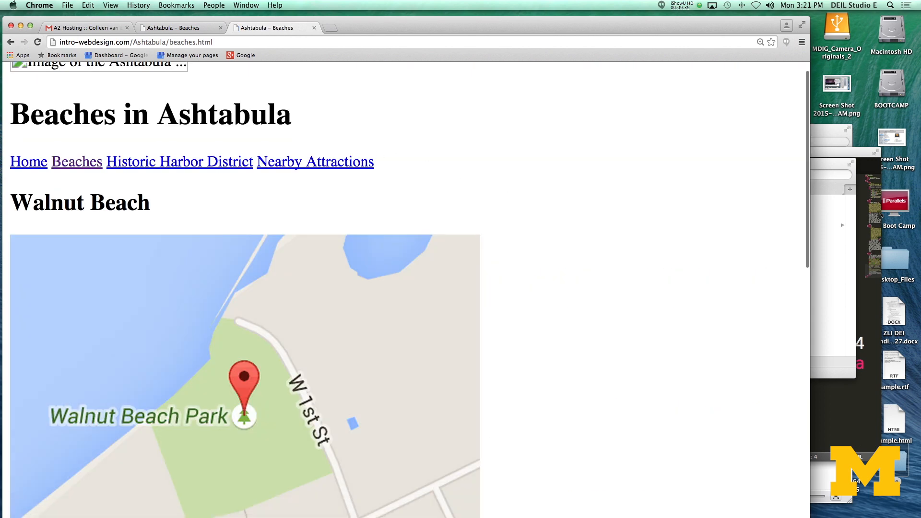
scroll(410, 288, "up", 5)
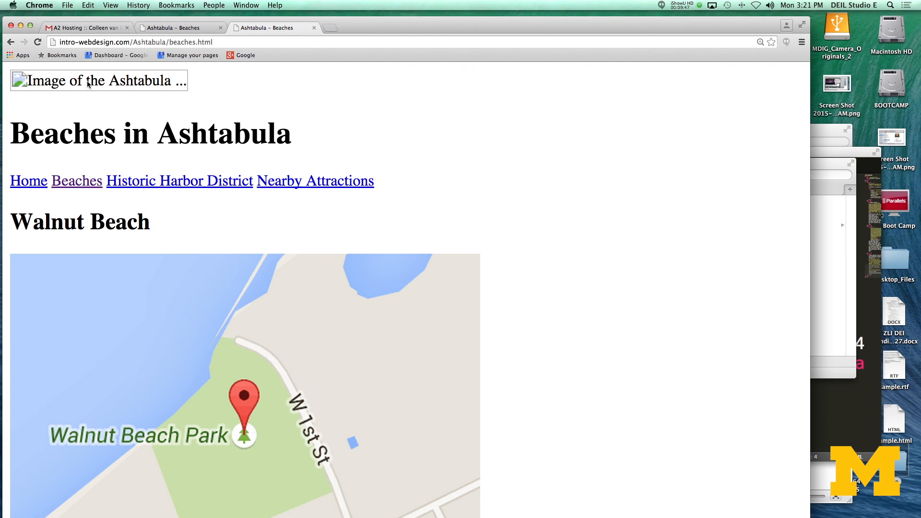
- Inspect the header image element on the online Beaches page to examine its source path
scroll(87, 84, "down", 1)
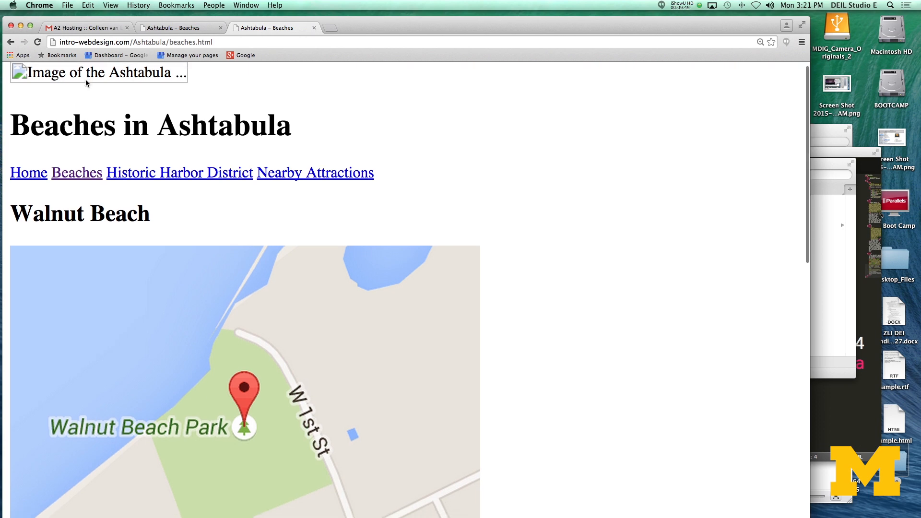
right_click(143, 81)
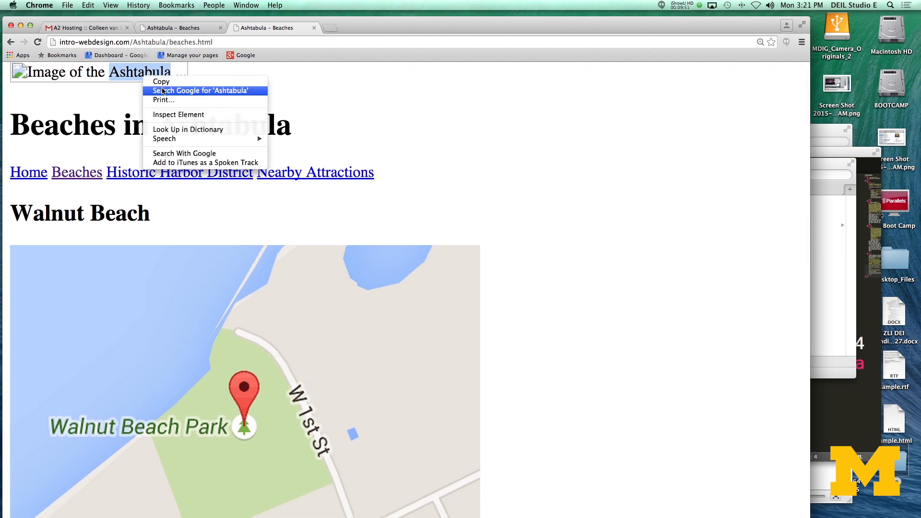
left_click(175, 115)
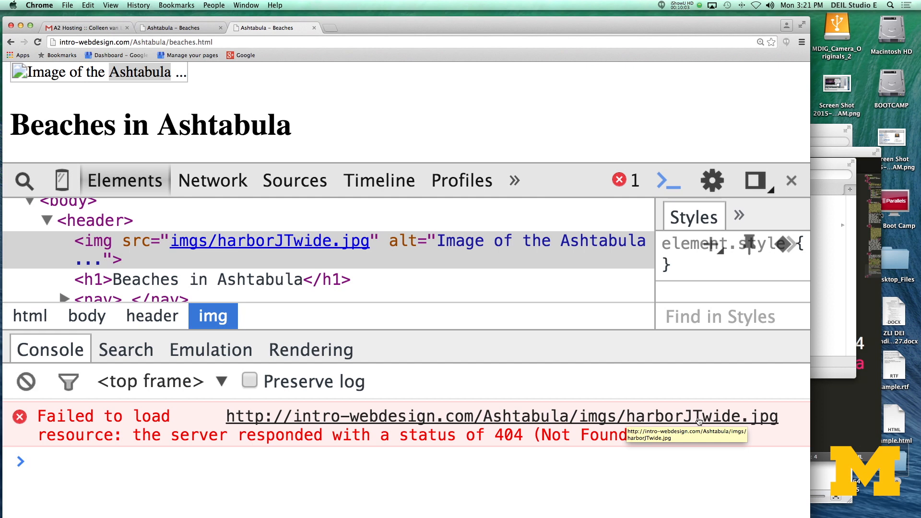
- Switch to Cyberduck, open the imgs folder inside the uploaded Ashtabula folder and select HarborJTwide.jpg
key("super+Tab")
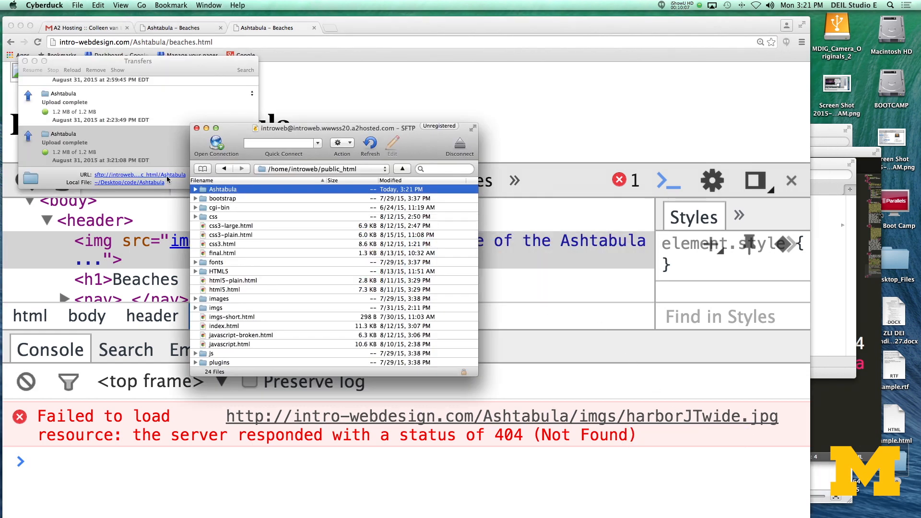
double_click(204, 191)
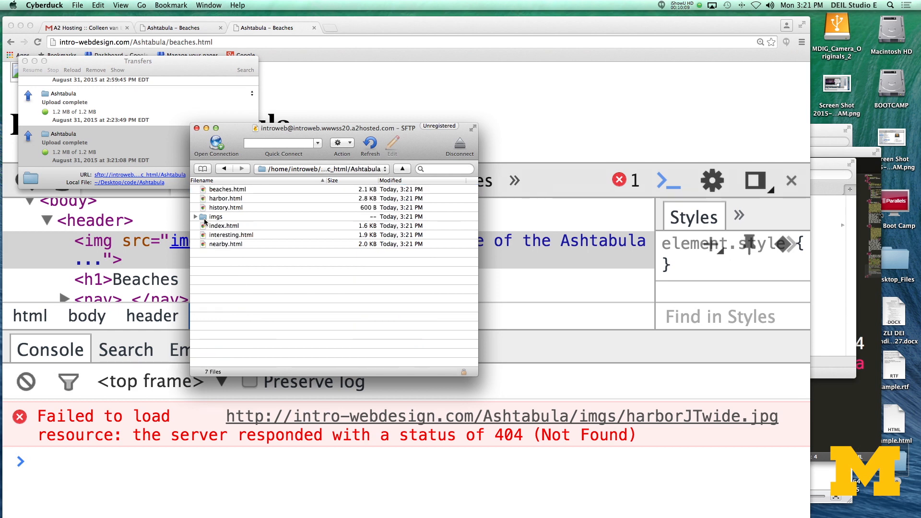
double_click(205, 217)
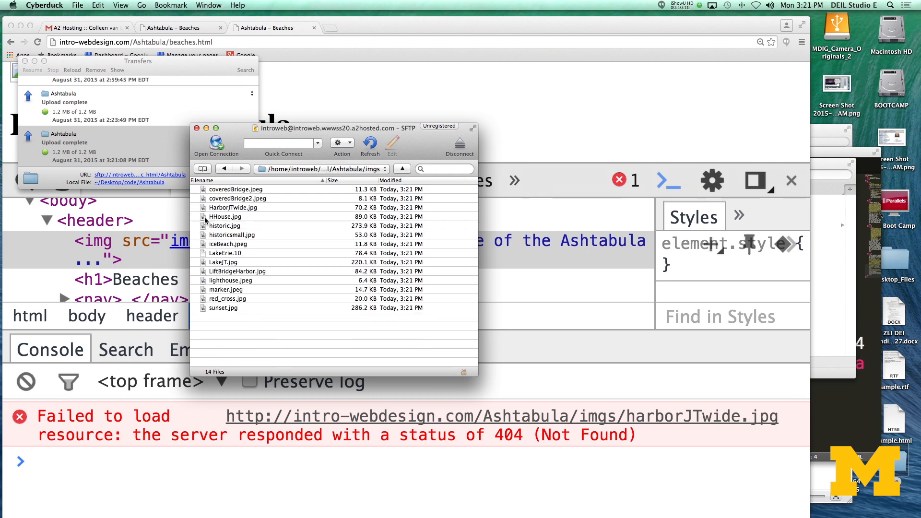
left_click(234, 209)
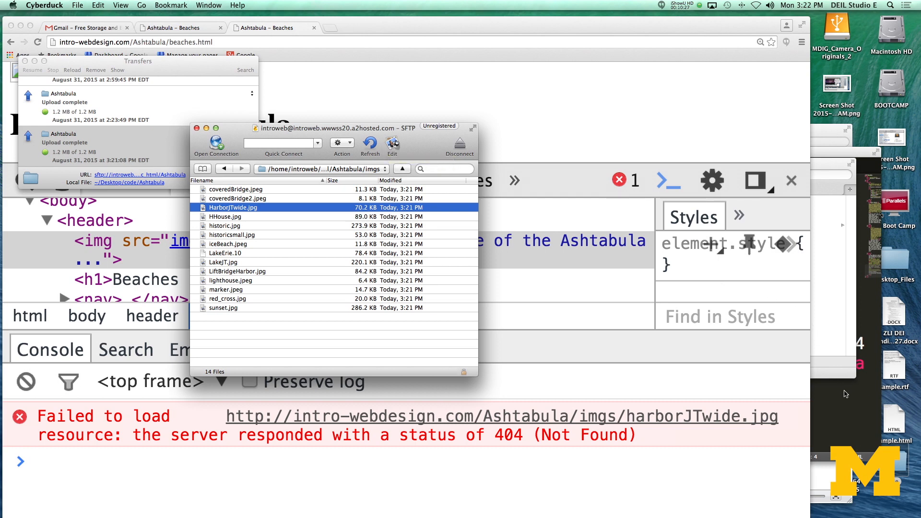
- Open HarborJTwide.jpg from the server for viewing, check the picture and close it again
left_click(394, 146)
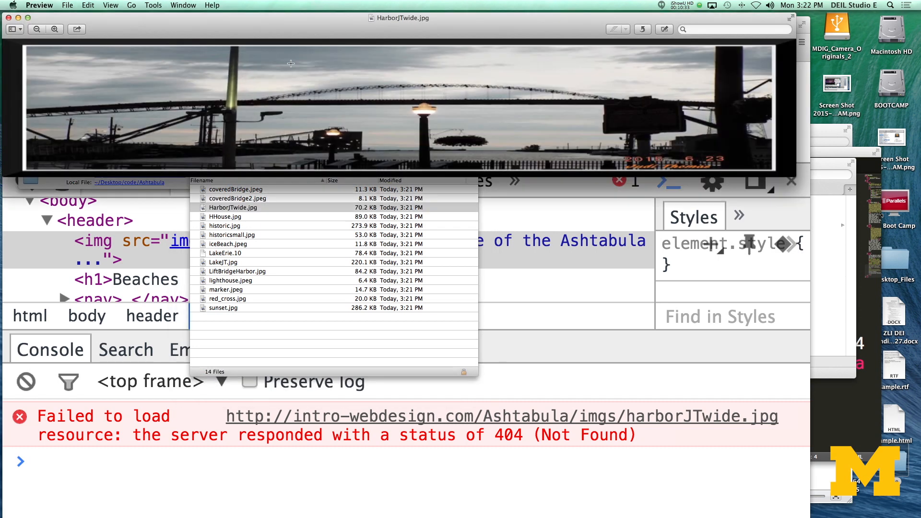
left_click(9, 18)
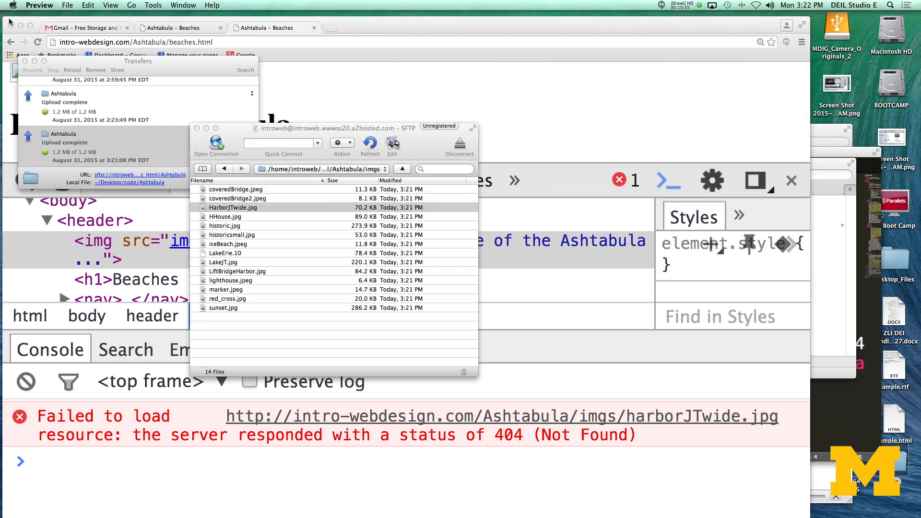
- Open beaches.html from the server's Ashtabula folder for editing, change the header image source to imgs/HarborJTwide.jpg, save and close the file
left_click(224, 169)
left_click(226, 191)
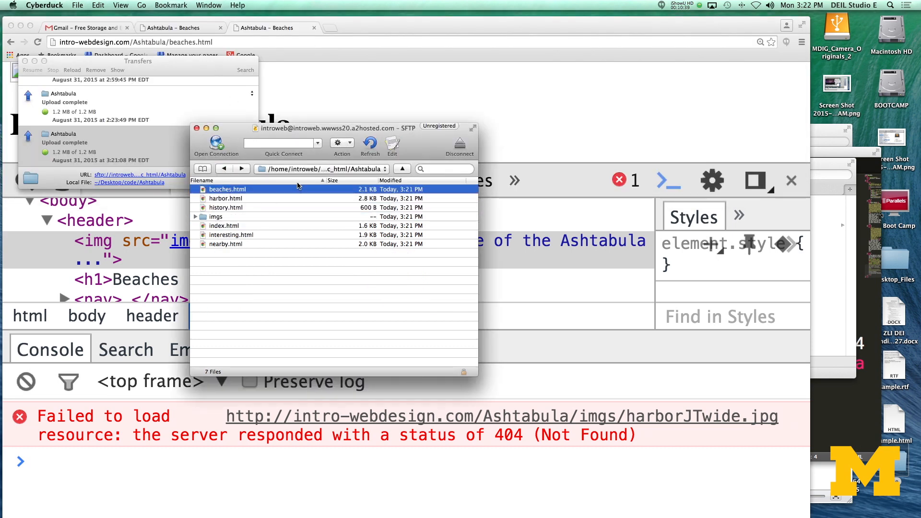
left_click(393, 144)
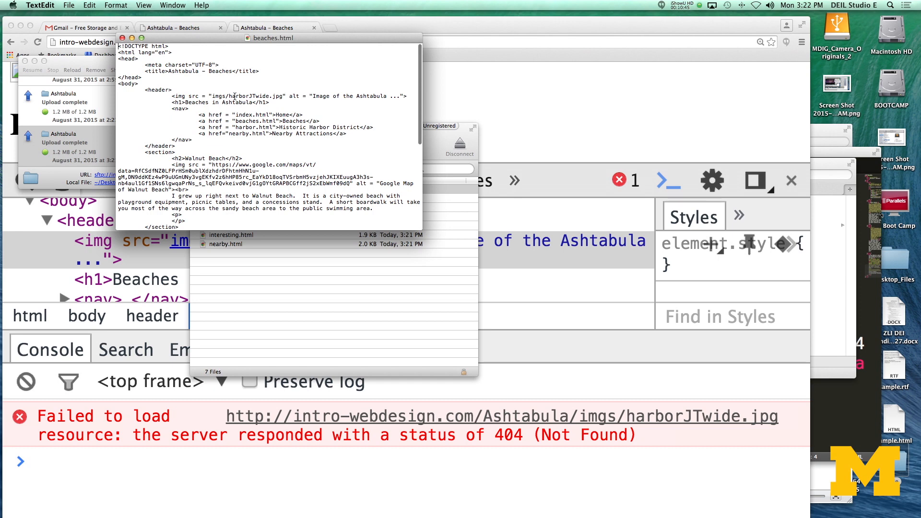
key("BackSpace")
type("H")
key("super+s")
left_click(122, 38)
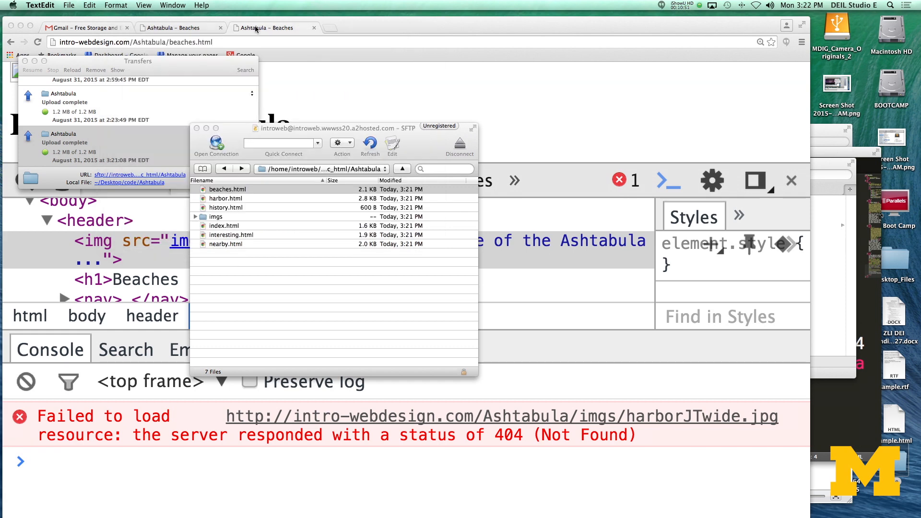
- Switch to Chrome, reload the online beaches.html page to check the header image and close the developer tools
left_click(274, 28)
left_click(38, 42)
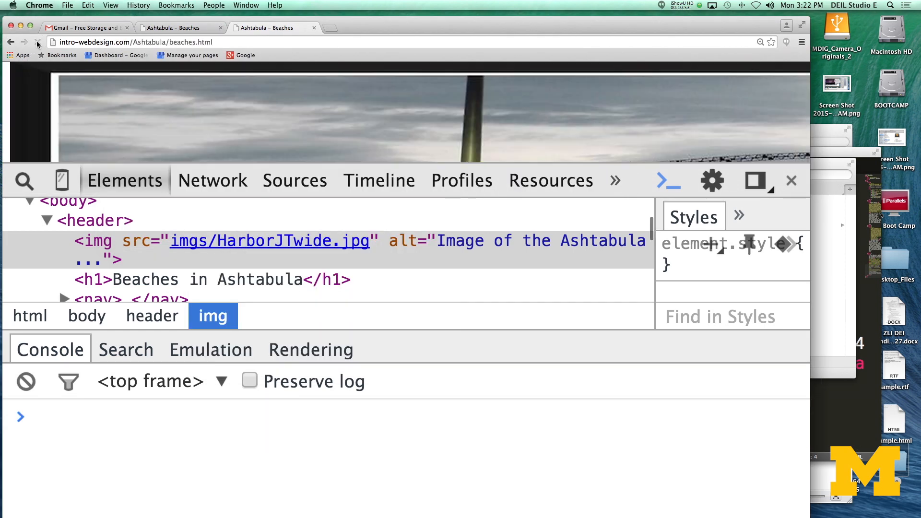
left_click(792, 180)
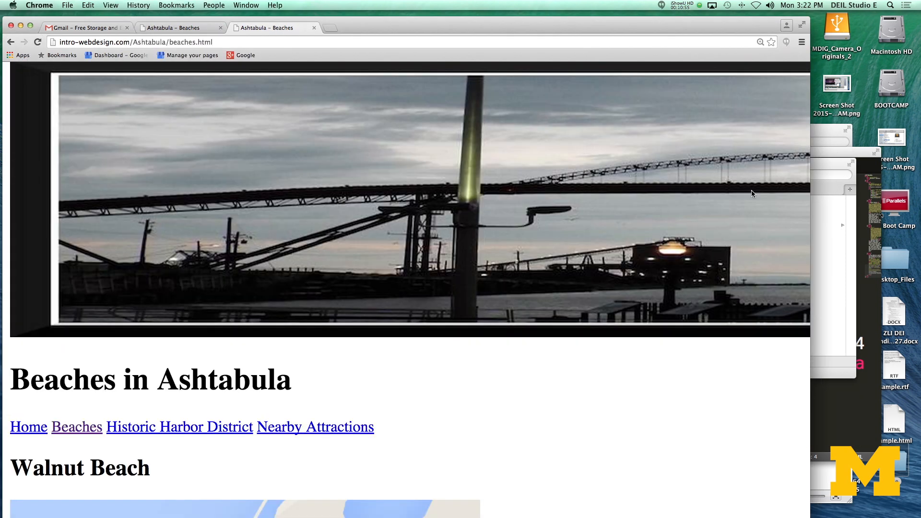